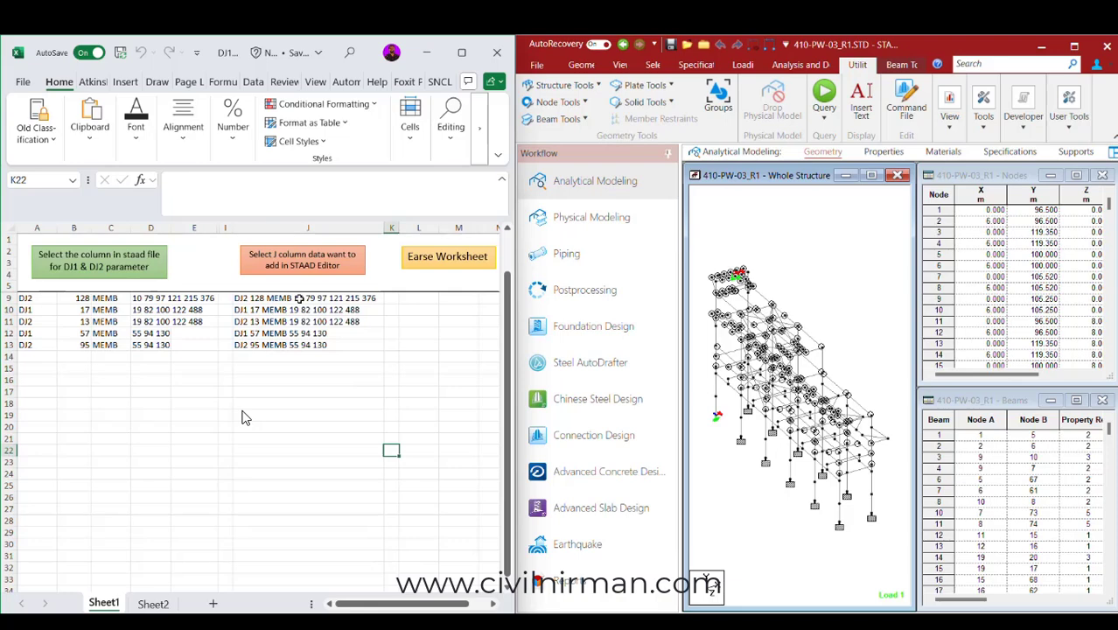
# Erase the previous DJ rows from the Excel worksheet.
pyautogui.moveTo(299, 299); pyautogui.dragTo(306, 345)
pyautogui.click(306, 391)
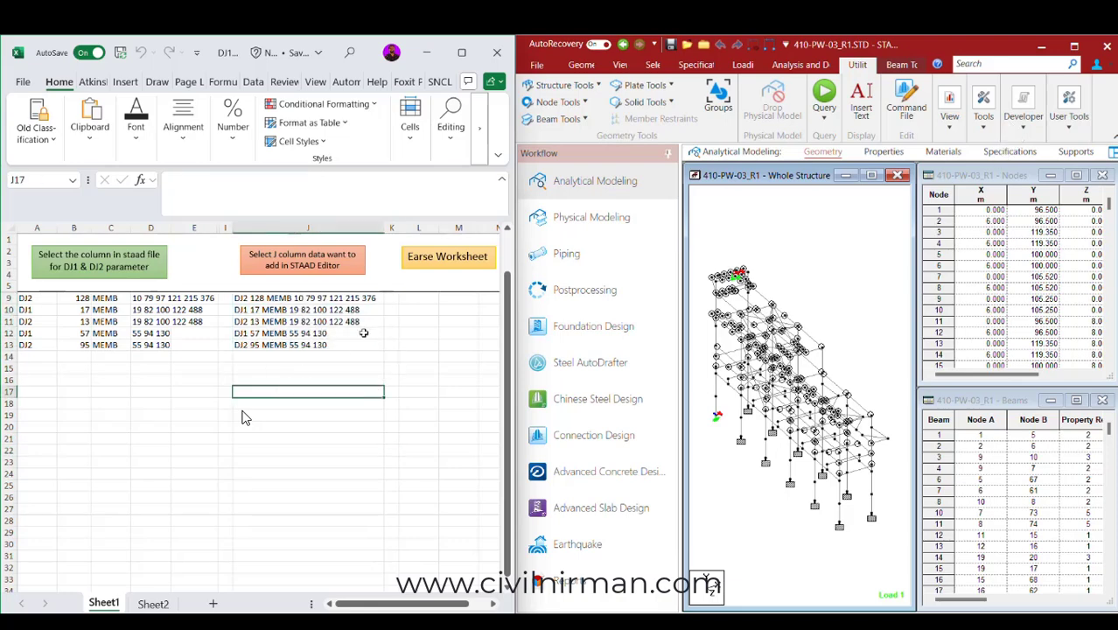
pyautogui.click(439, 259)
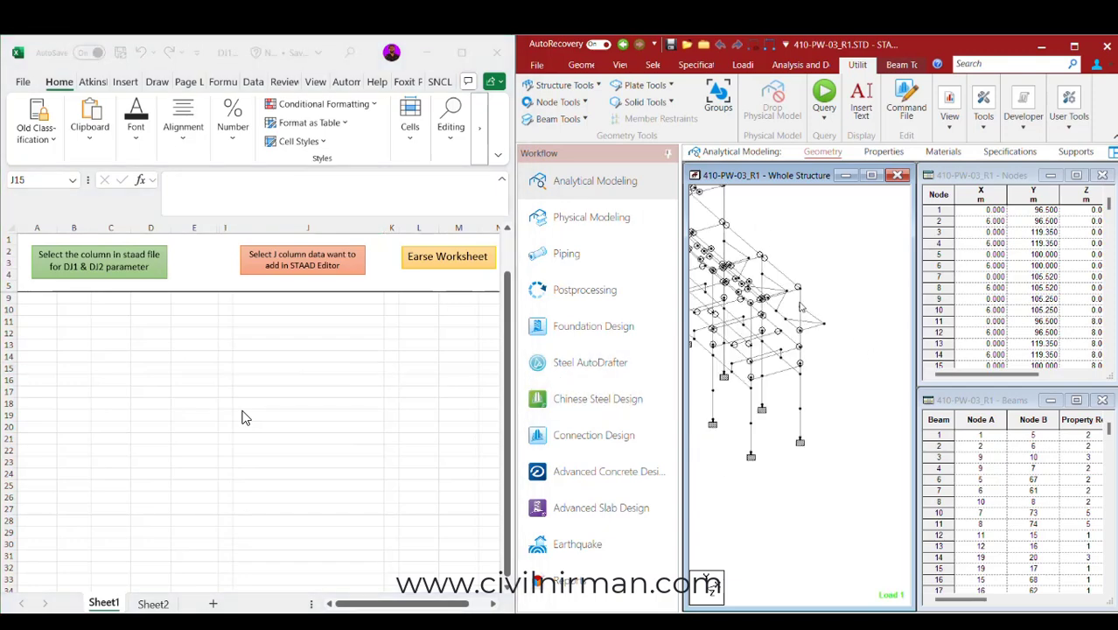
# Select column beam 544 and its lower segment, and generate the DJ1 58 and DJ2 96 lines.
pyautogui.click(800, 305)
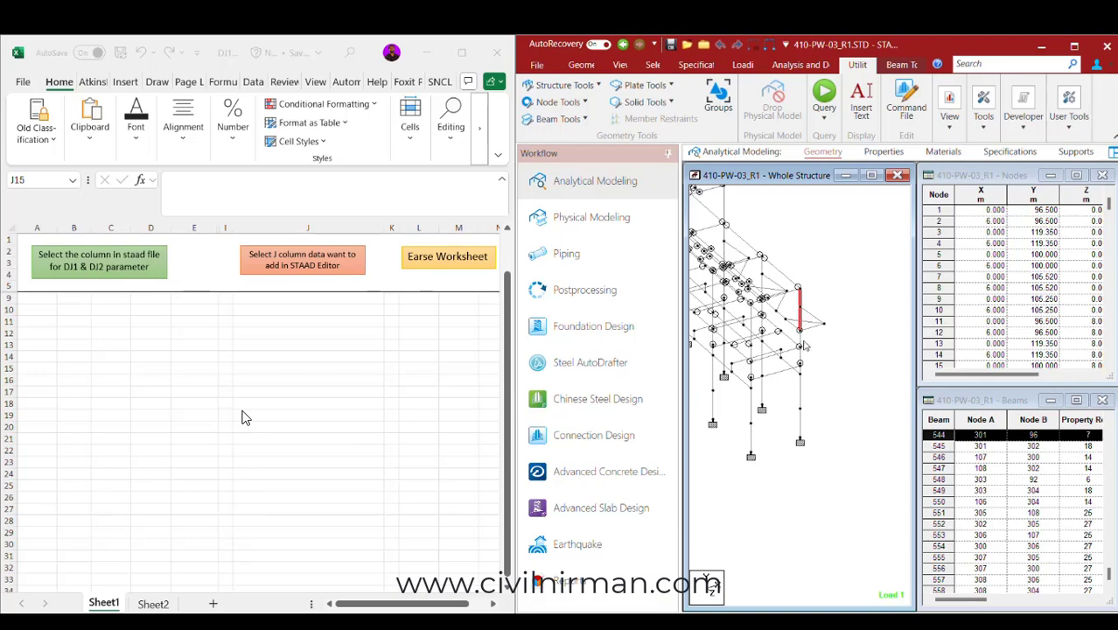
pyautogui.keyDown('ctrl'); pyautogui.click(801, 348); pyautogui.keyUp('ctrl')
pyautogui.click(105, 275)
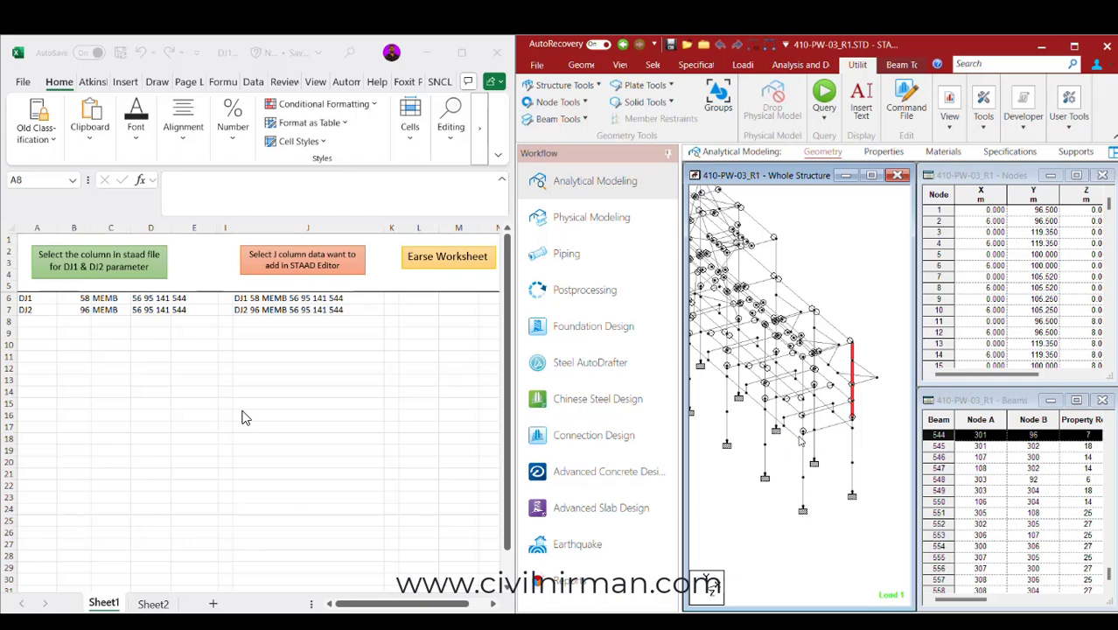
pyautogui.press('Down')
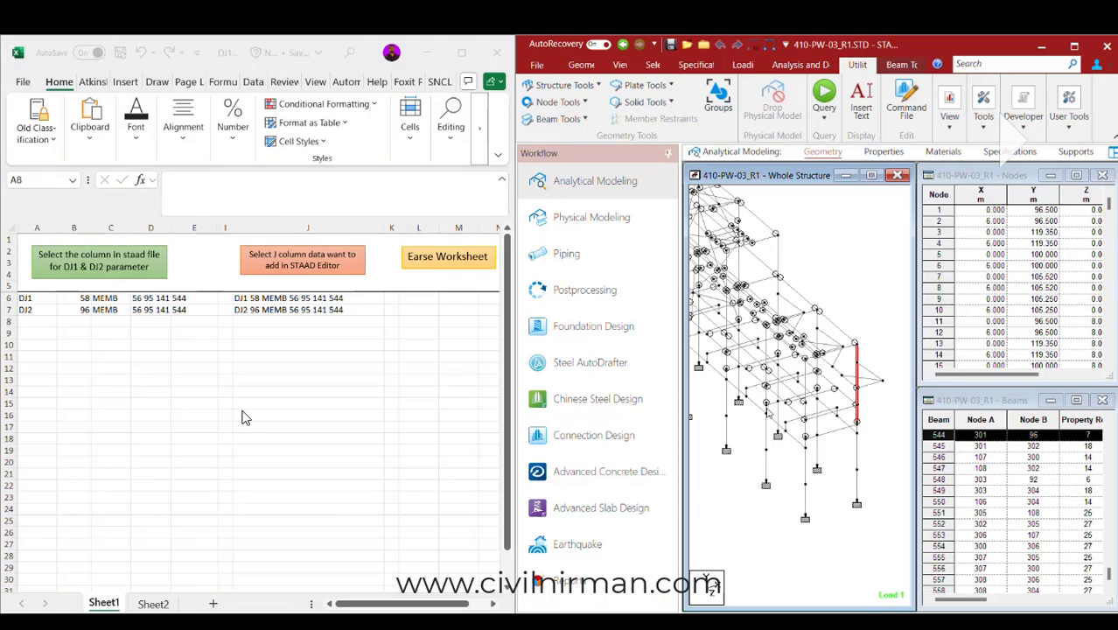
pyautogui.press('Down')
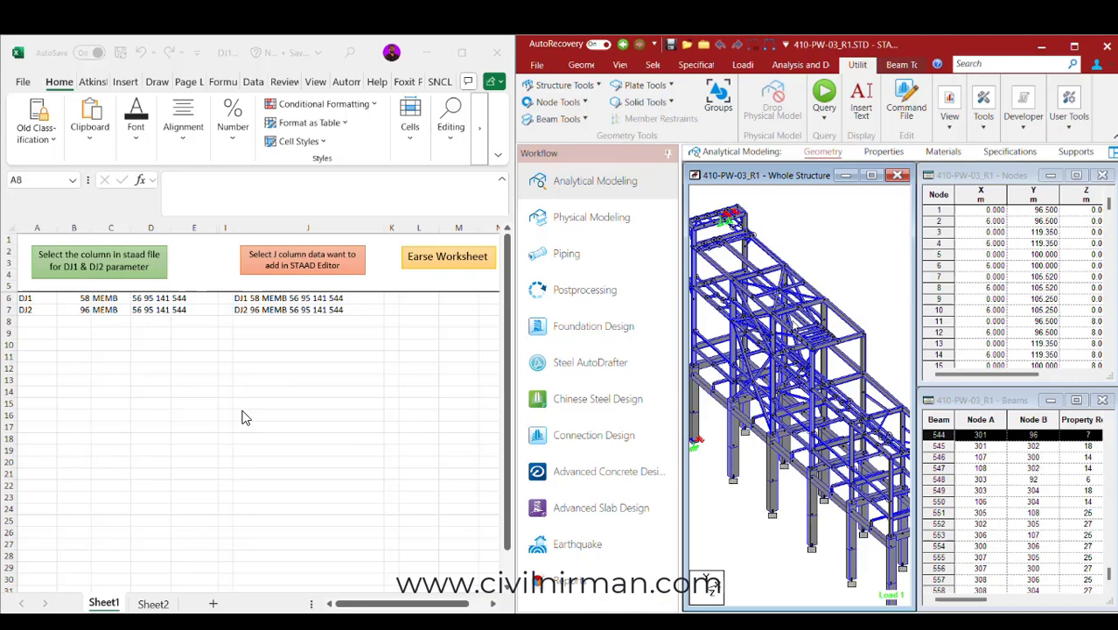
pyautogui.moveTo(726, 350); pyautogui.dragTo(729, 397, button='middle')
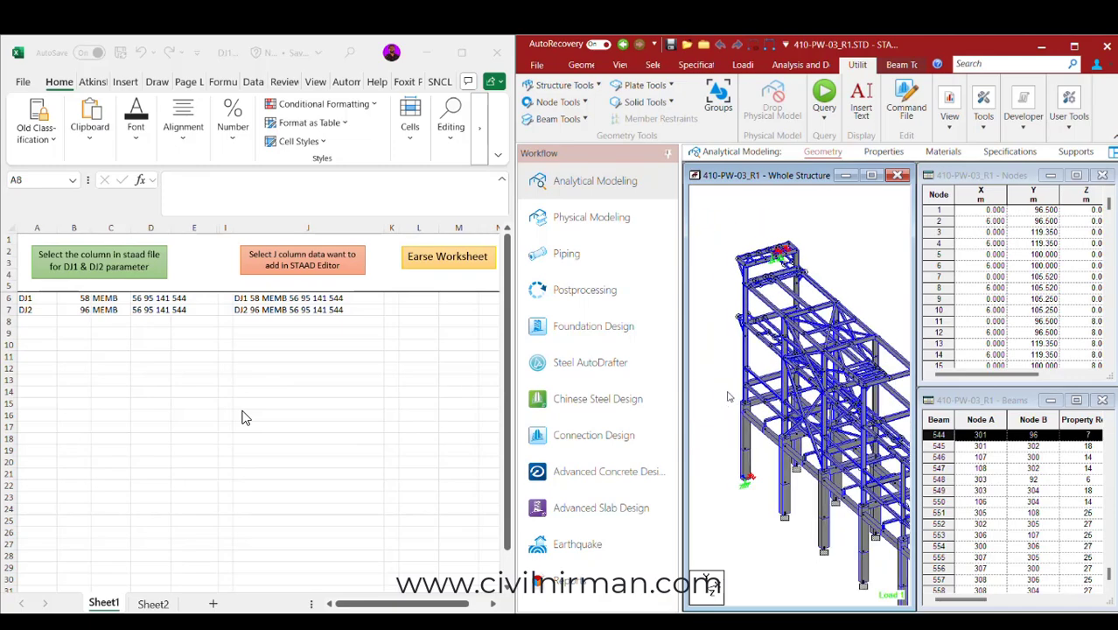
pyautogui.click(747, 385)
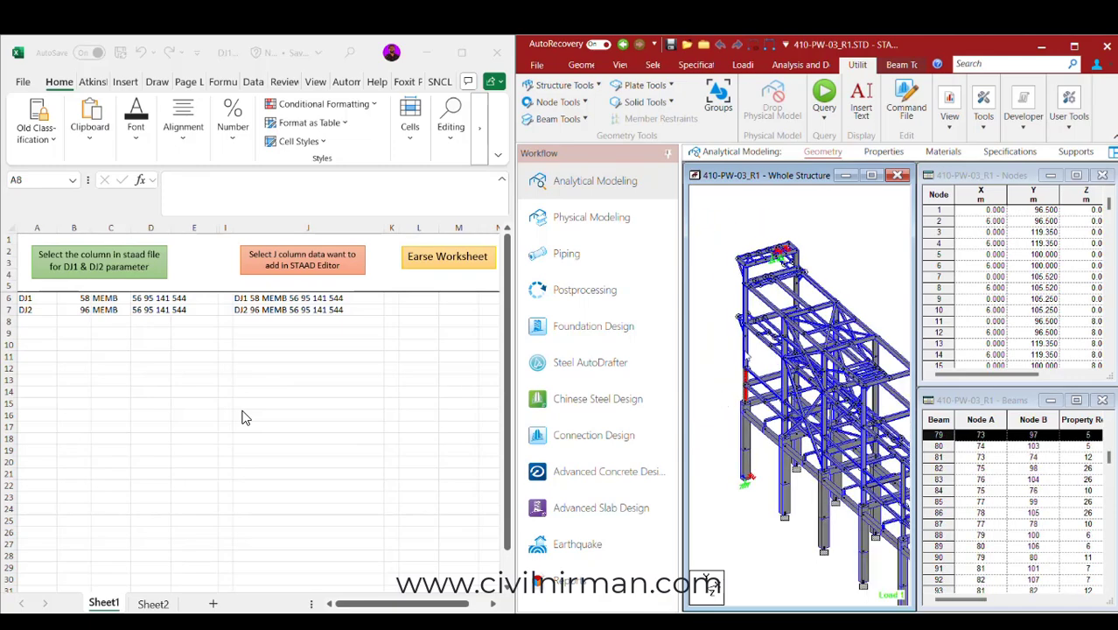
pyautogui.click(739, 306)
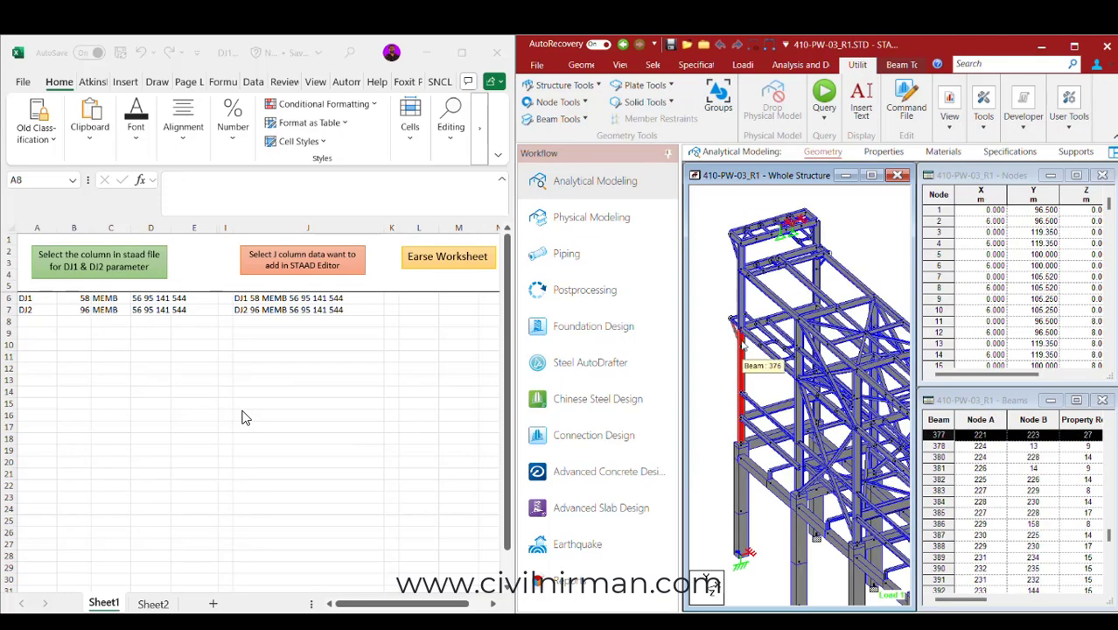
pyautogui.click(742, 306)
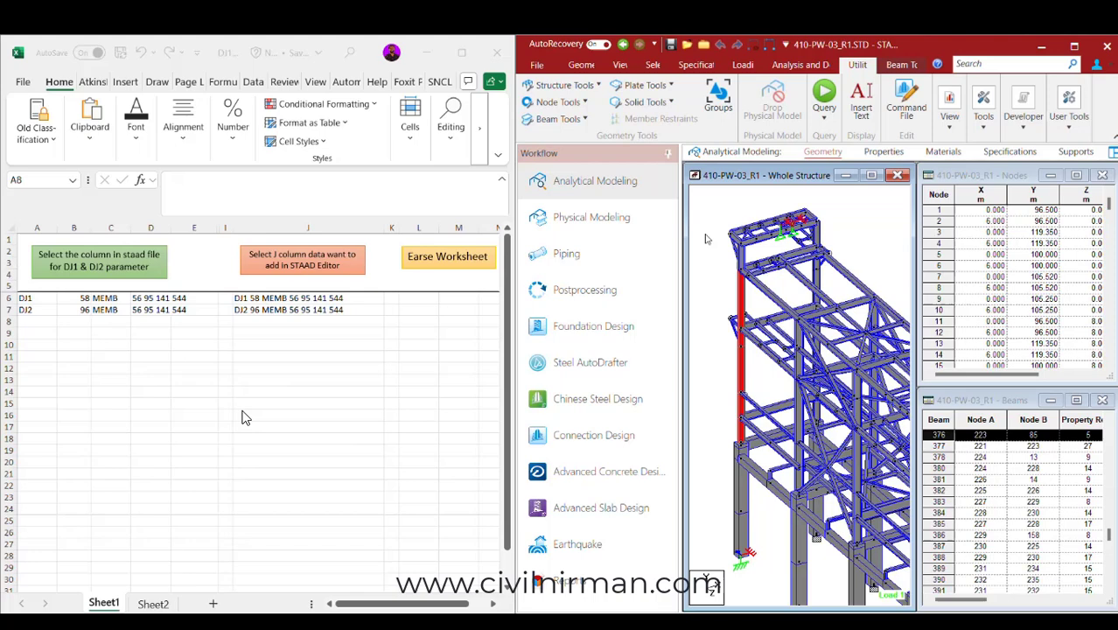
pyautogui.keyDown('ctrl'); pyautogui.click(743, 256); pyautogui.keyUp('ctrl')
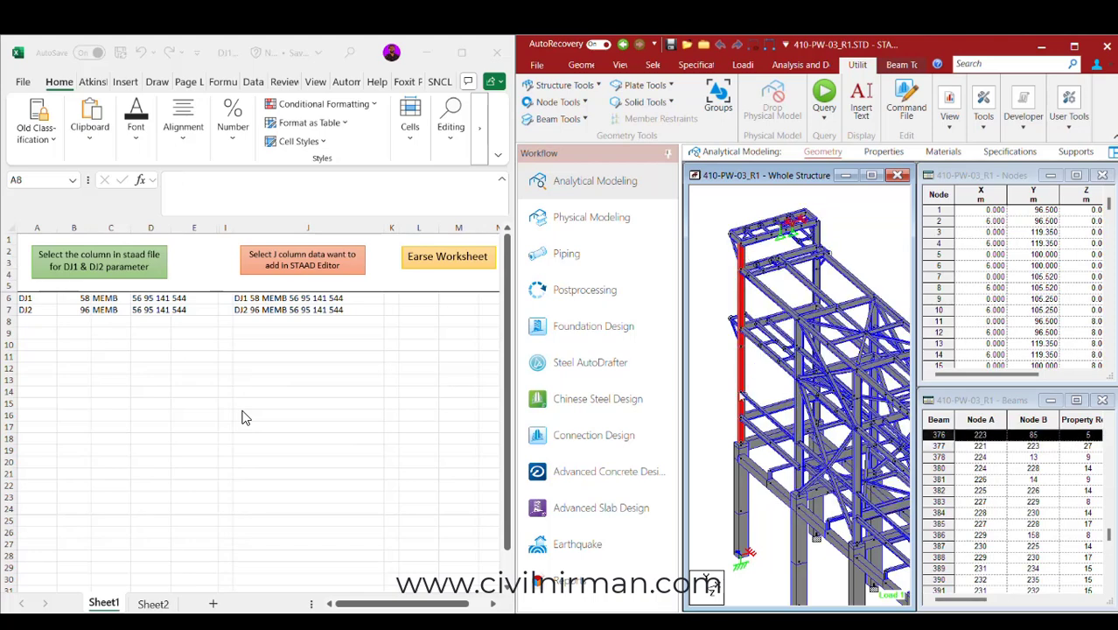
pyautogui.click(76, 256)
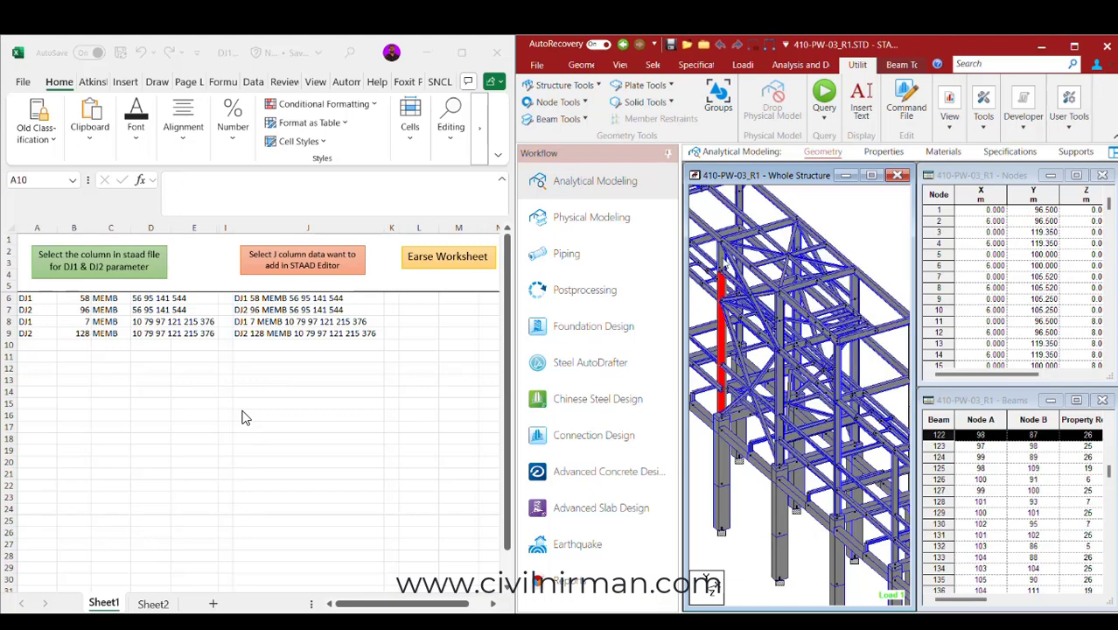
pyautogui.click(101, 269)
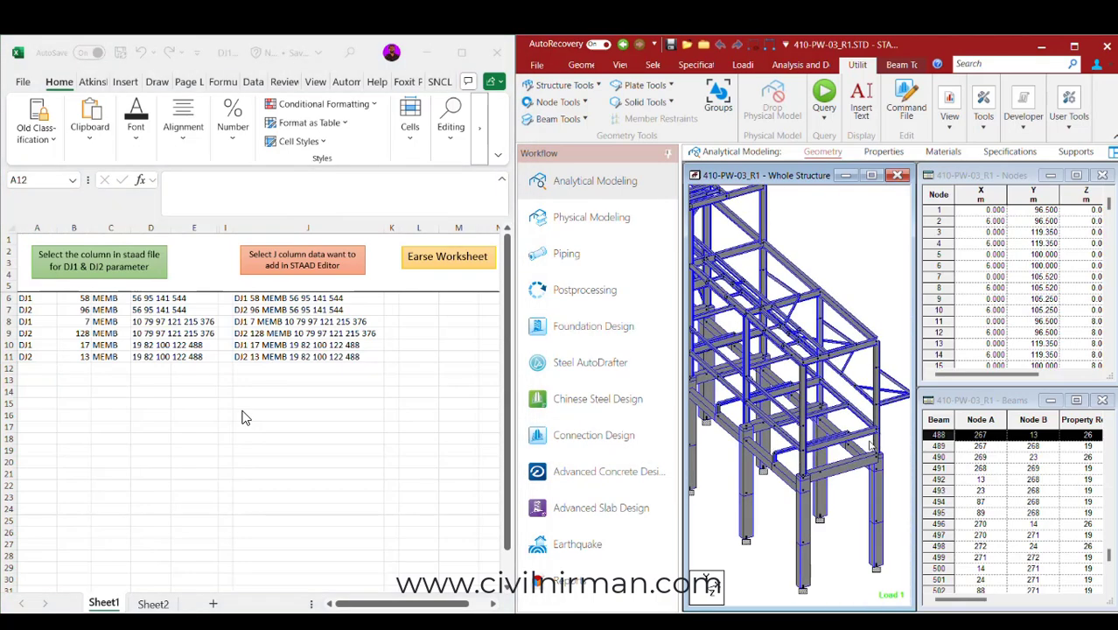
pyautogui.click(802, 454)
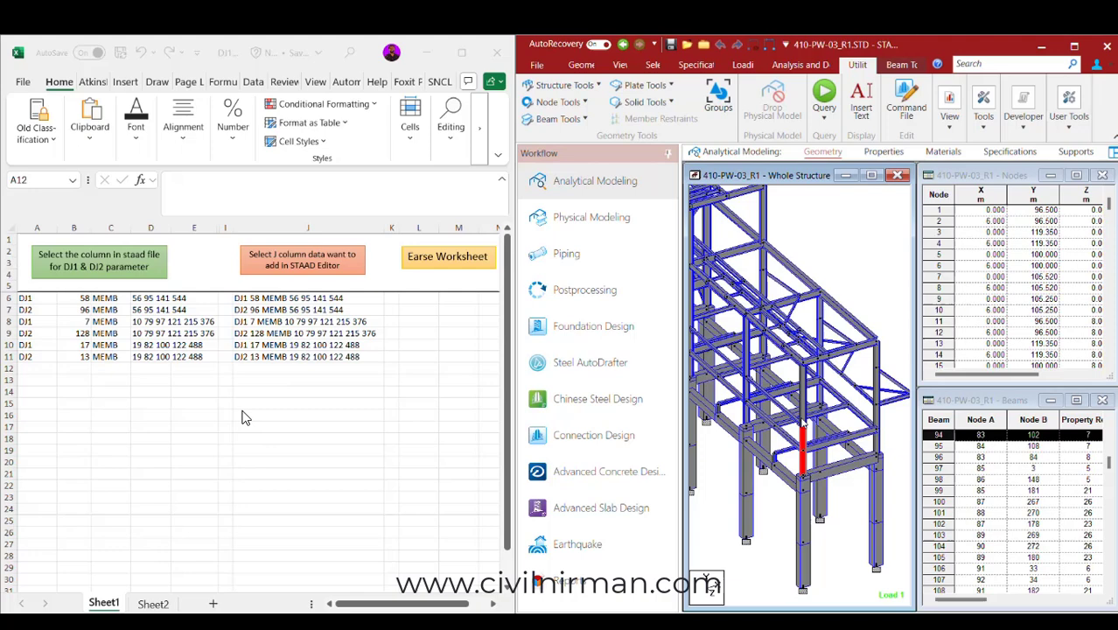
pyautogui.click(806, 394)
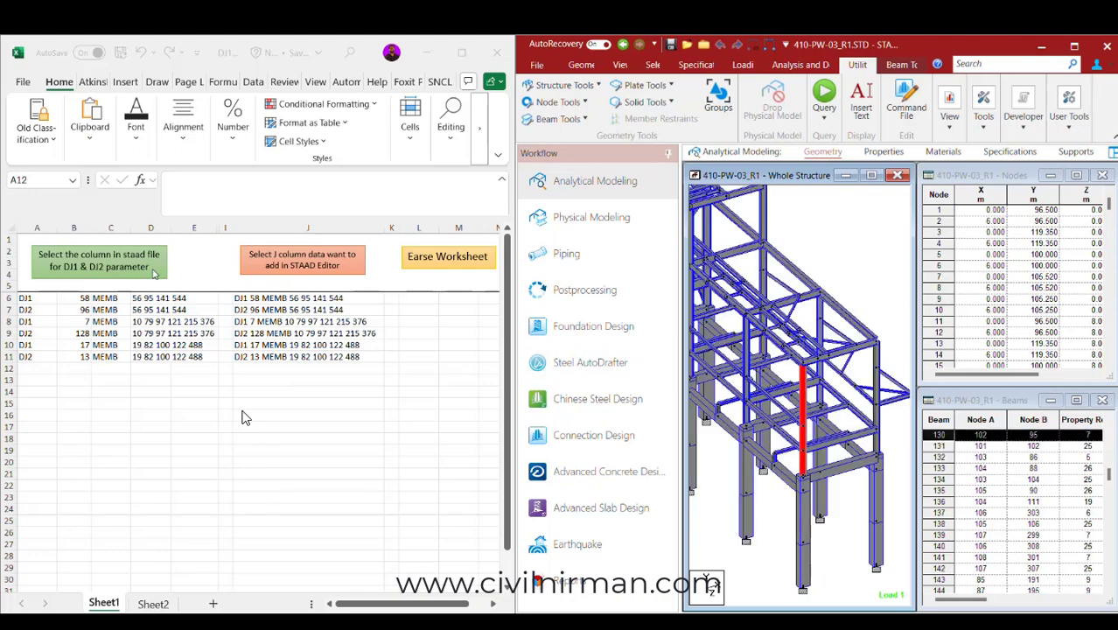
pyautogui.click(122, 268)
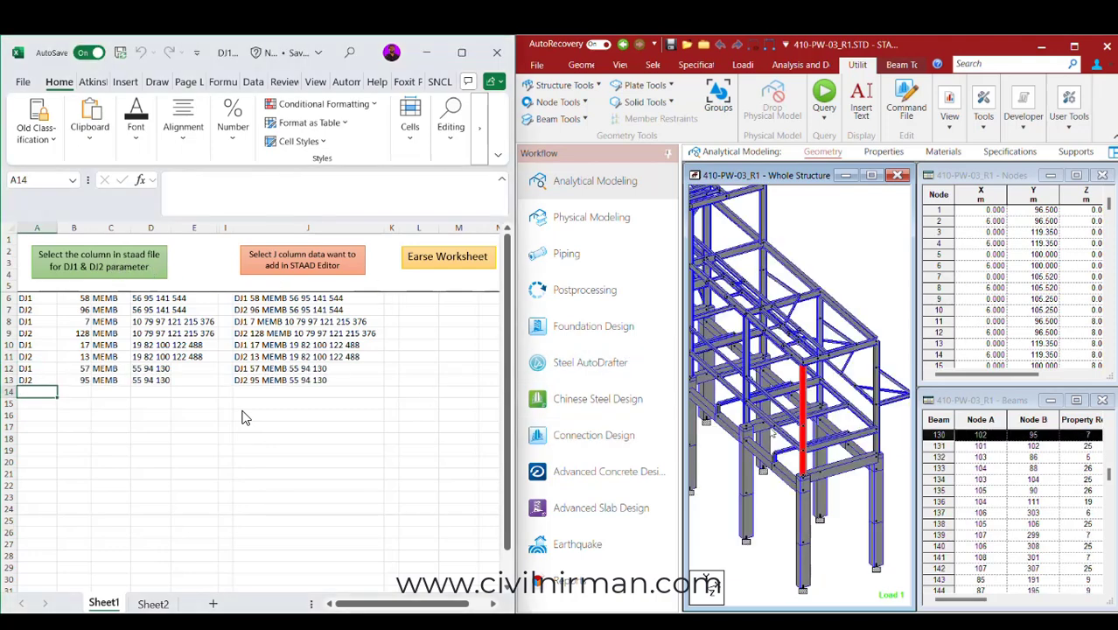
pyautogui.scroll(3, 837, 407)
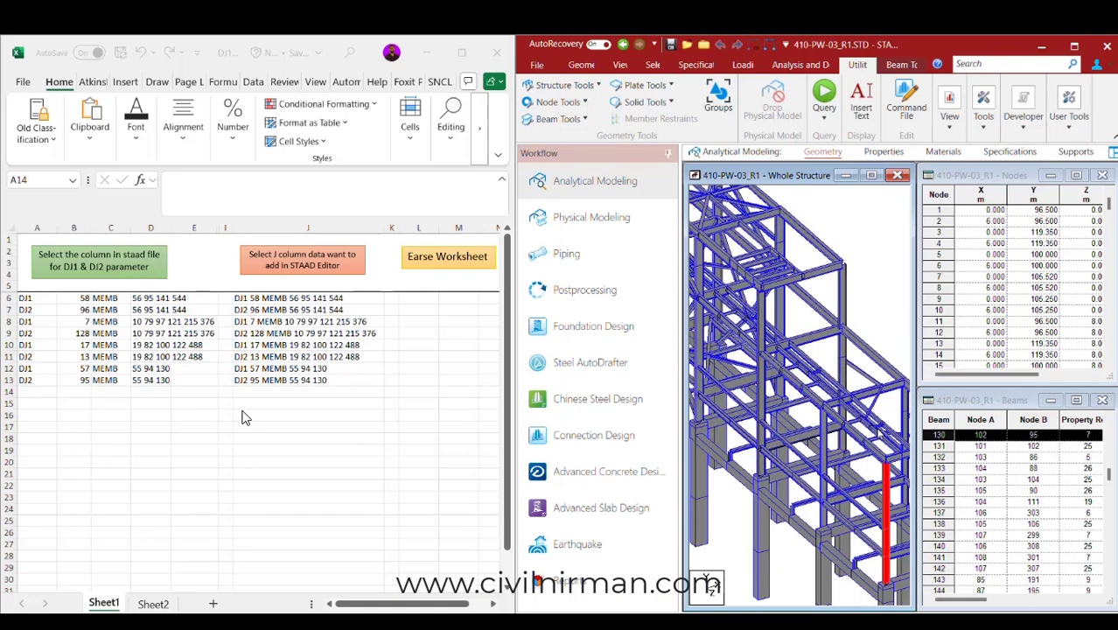
pyautogui.scroll(3, 839, 387)
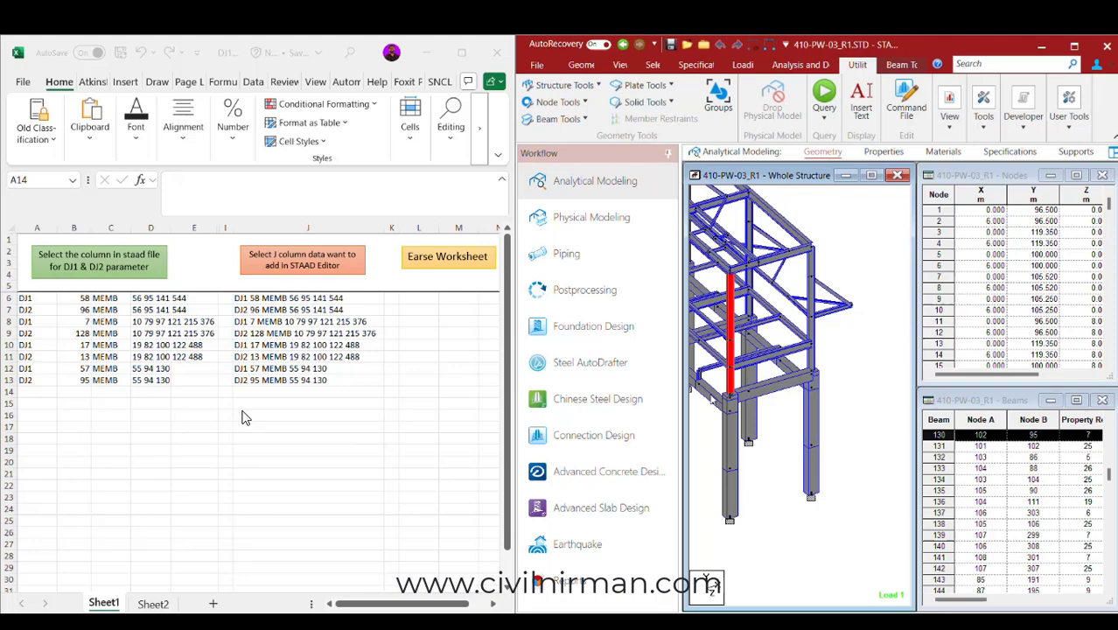
pyautogui.scroll(2, 711, 399)
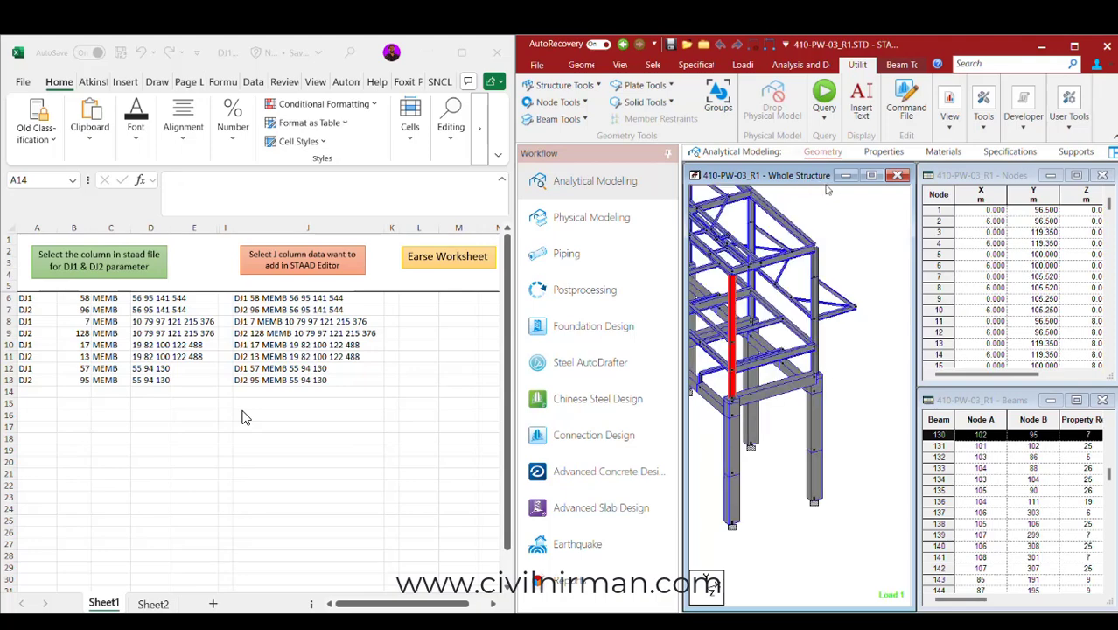
pyautogui.click(824, 191)
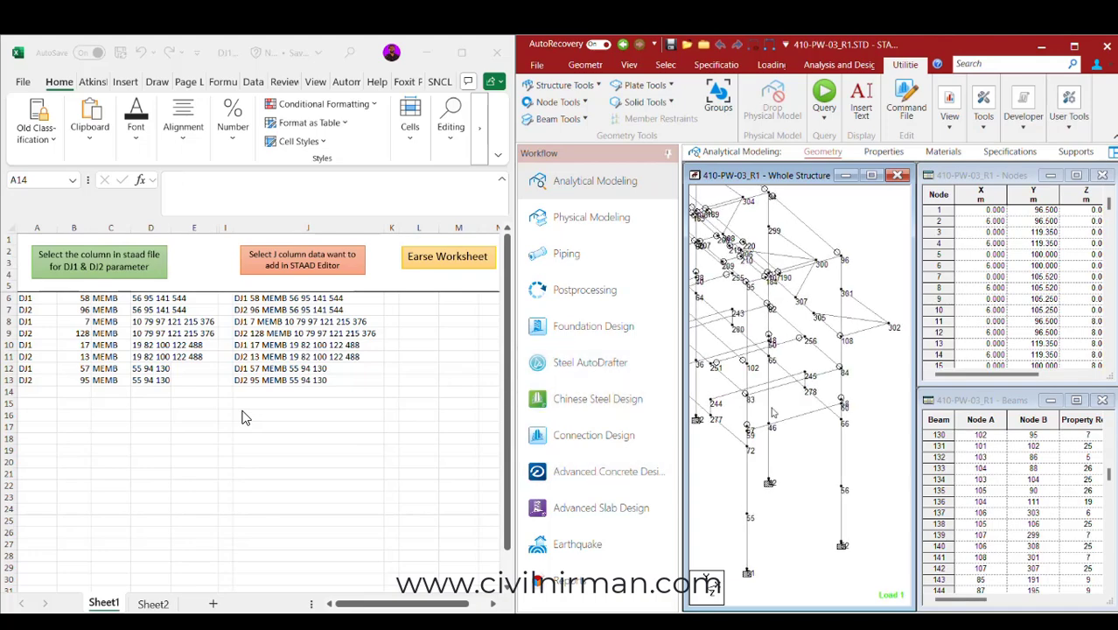
# Adjust the model view and select the eight DJ lines in column J (J6:J13).
pyautogui.scroll(3, 773, 413)
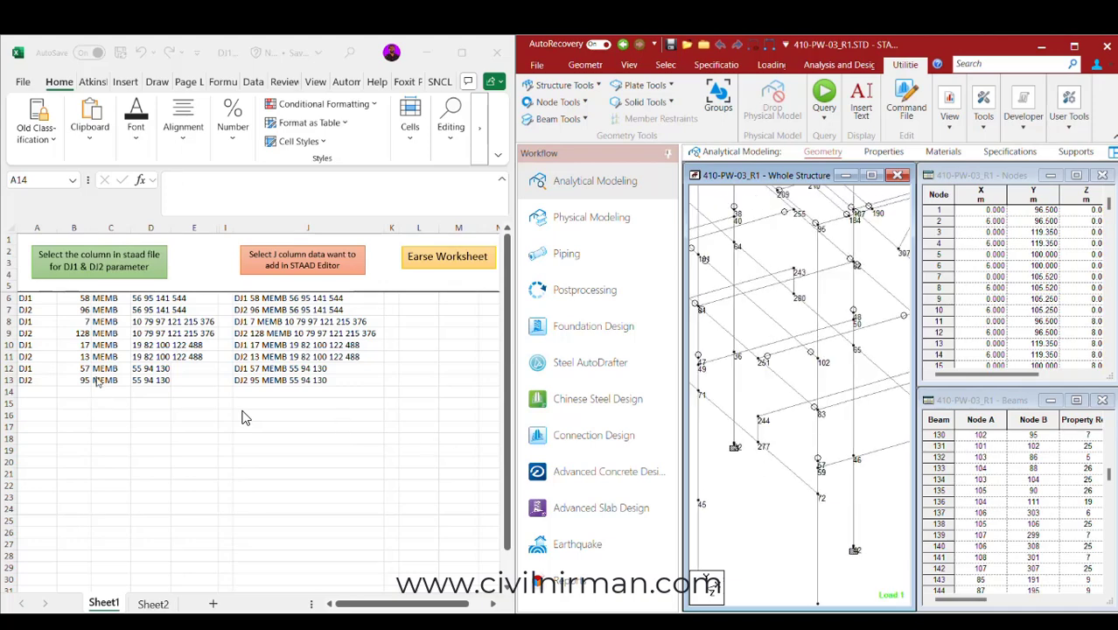
pyautogui.moveTo(853, 298); pyautogui.dragTo(836, 343, button='middle')
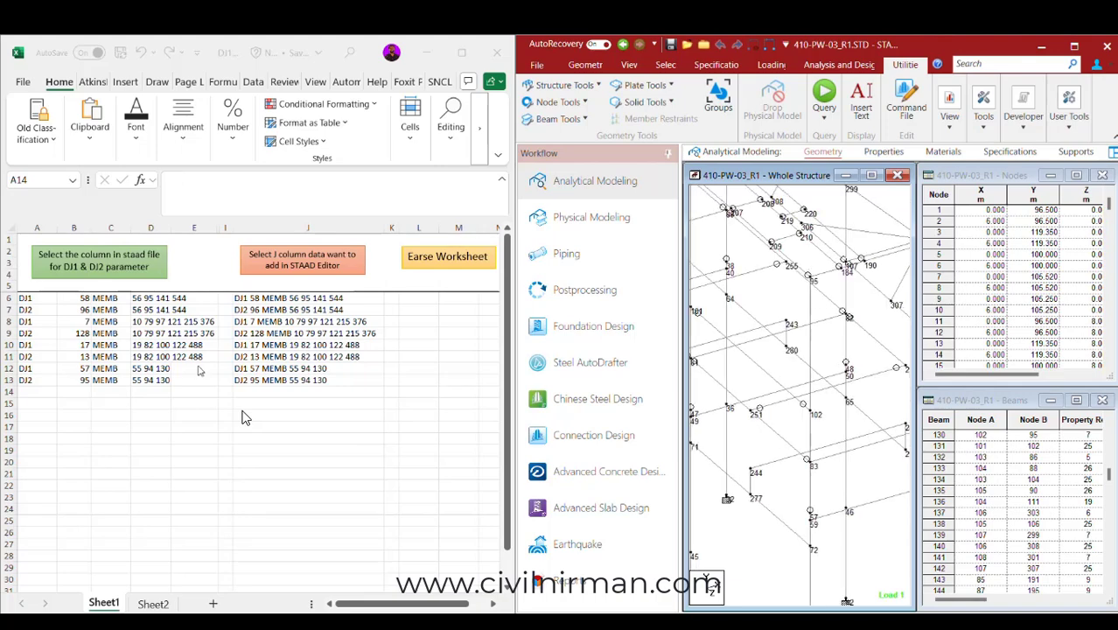
pyautogui.click(170, 405)
pyautogui.moveTo(281, 297); pyautogui.dragTo(285, 380)
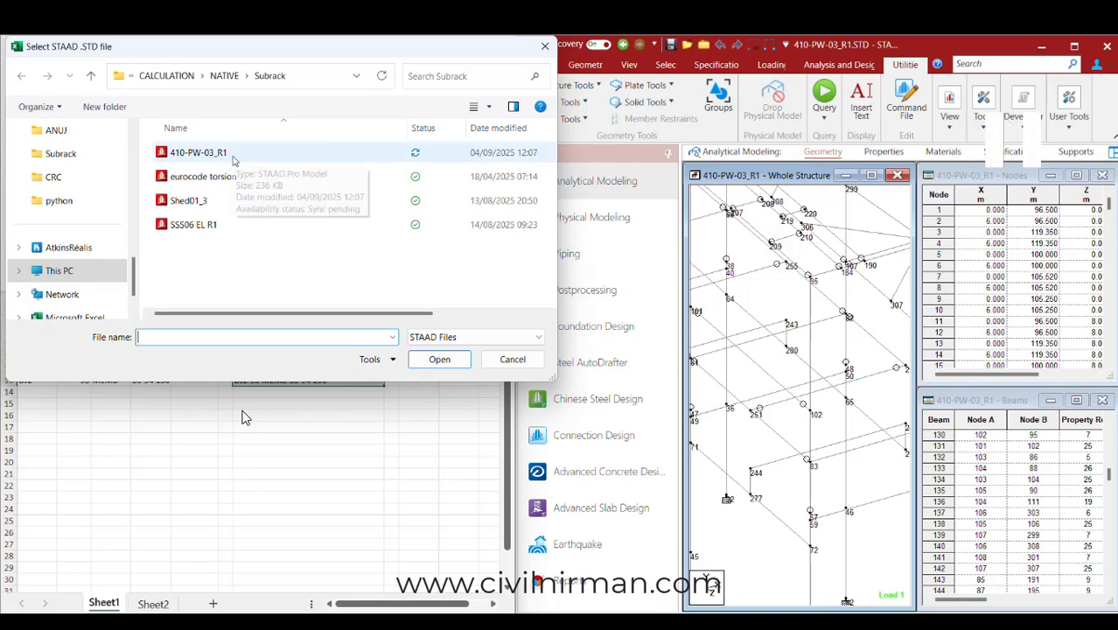
# Open the 410-PW-03_R1 model file and dismiss the Error 5 message.
pyautogui.click(198, 153)
pyautogui.click(440, 359)
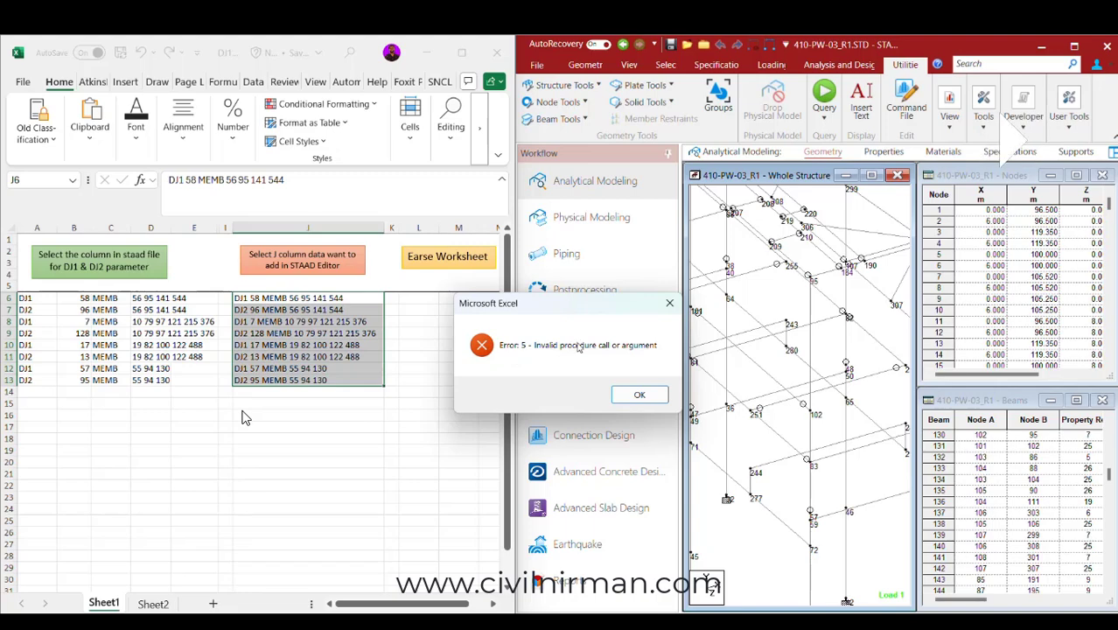
pyautogui.click(640, 394)
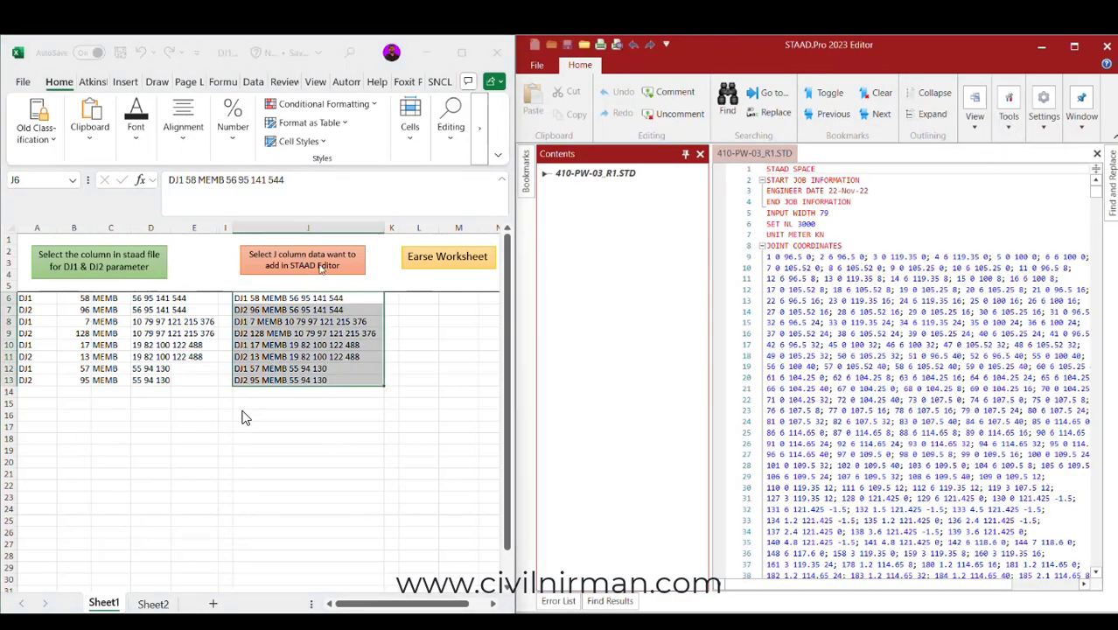
# Send column J to 410-PW-03_R1 and confirm the 8 lines inserted after FINISH.
pyautogui.click(230, 157)
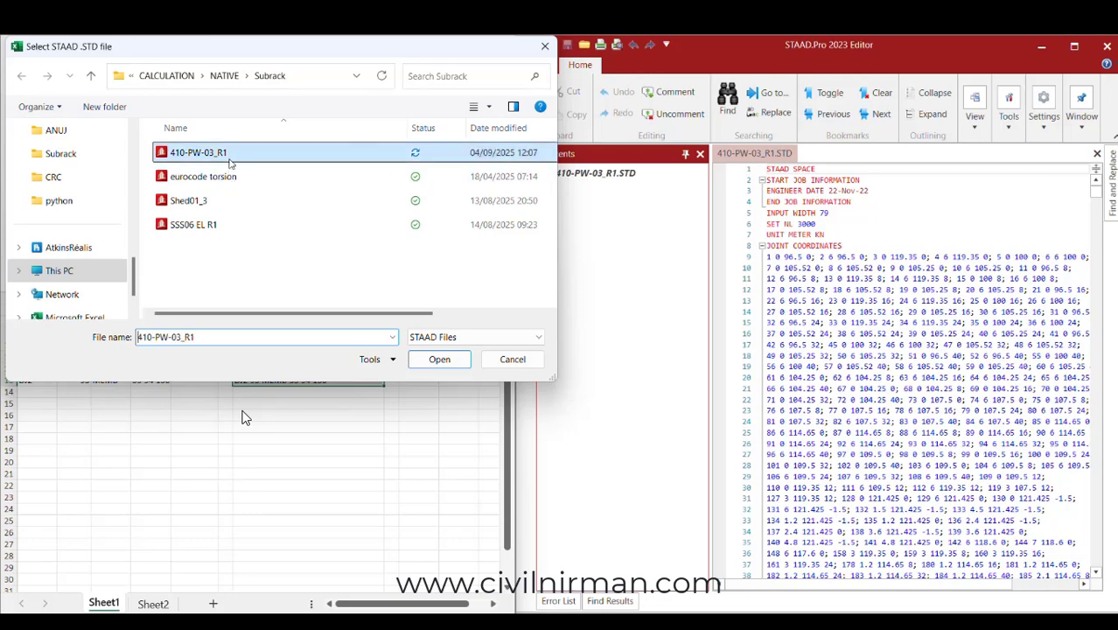
pyautogui.click(440, 360)
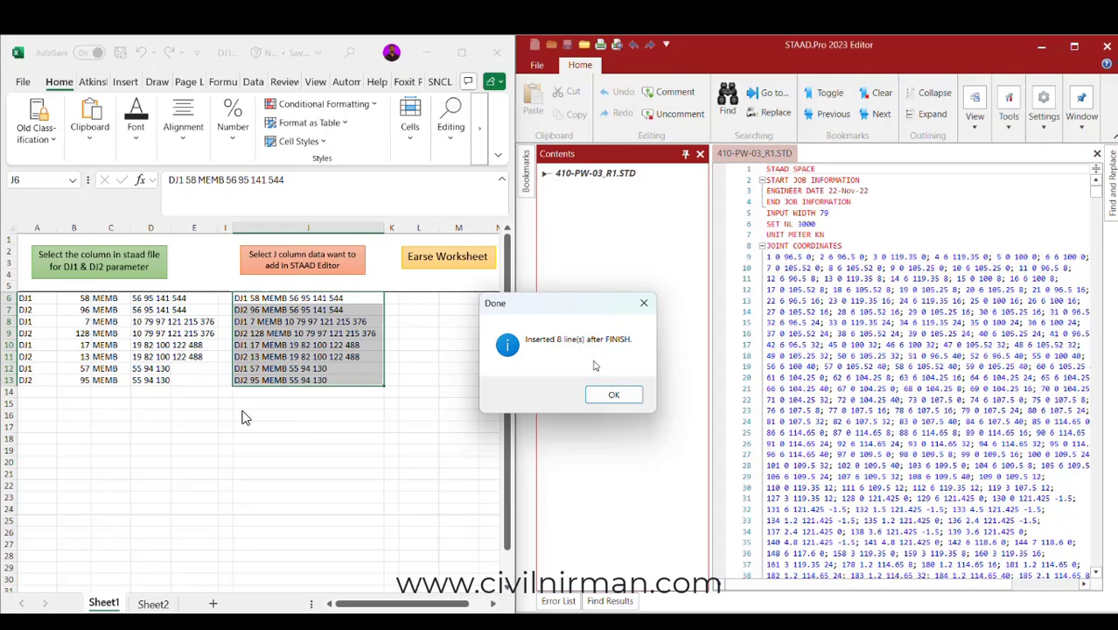
pyautogui.click(613, 395)
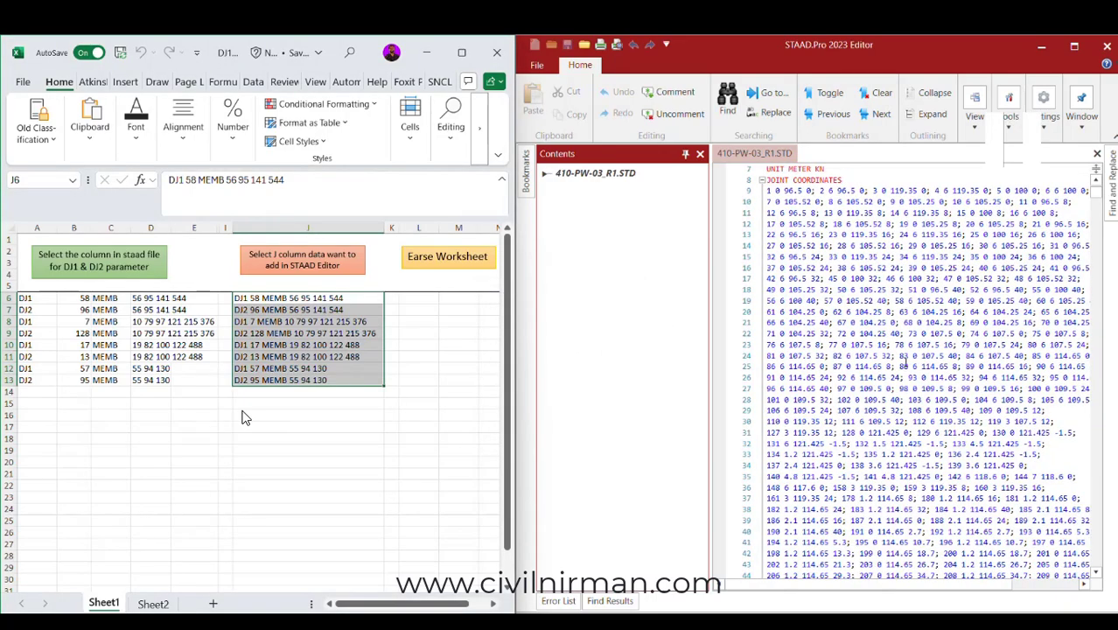
pyautogui.moveTo(1096, 186); pyautogui.dragTo(1112, 549)
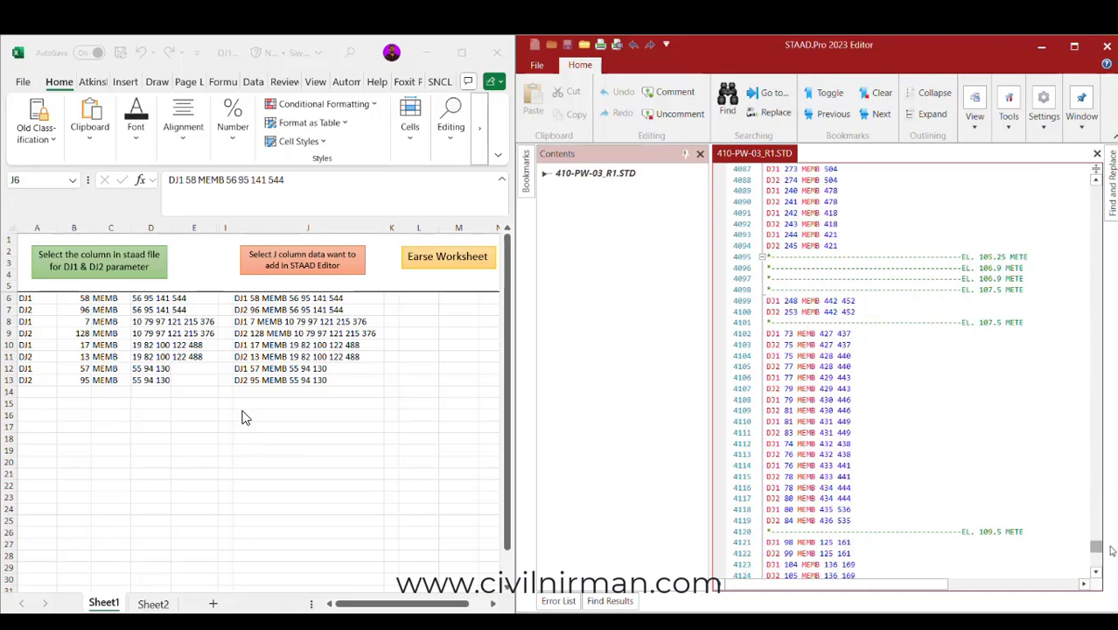
# Move the eight commented DJ lines from after FINISH to just after line 4224, above CHECK CODE.
pyautogui.moveTo(1110, 550); pyautogui.dragTo(1112, 562)
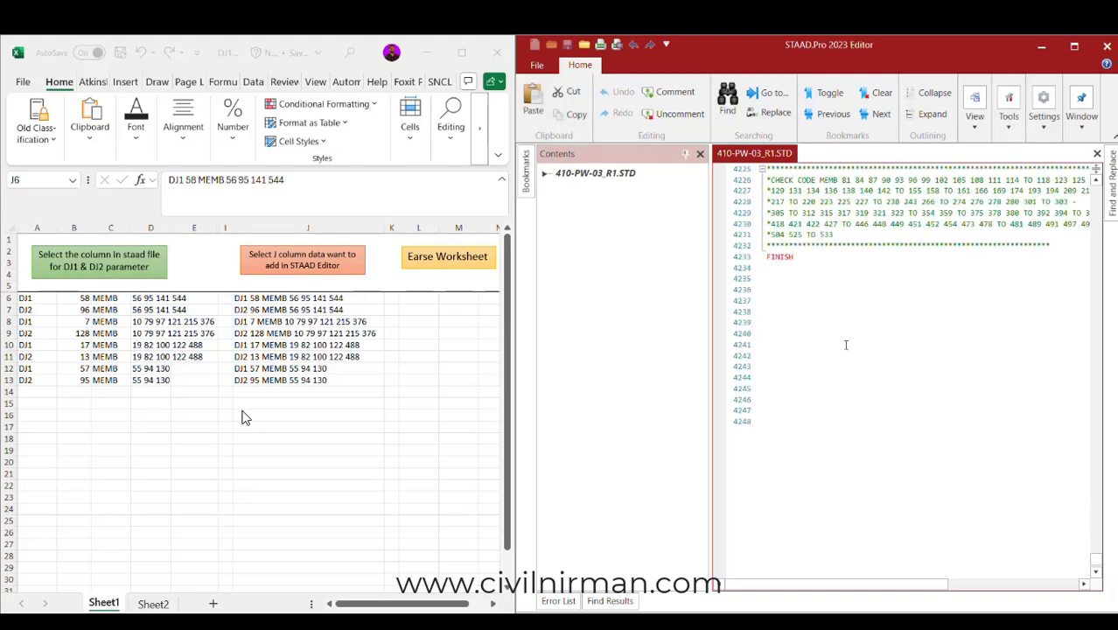
pyautogui.moveTo(846, 344); pyautogui.dragTo(893, 421)
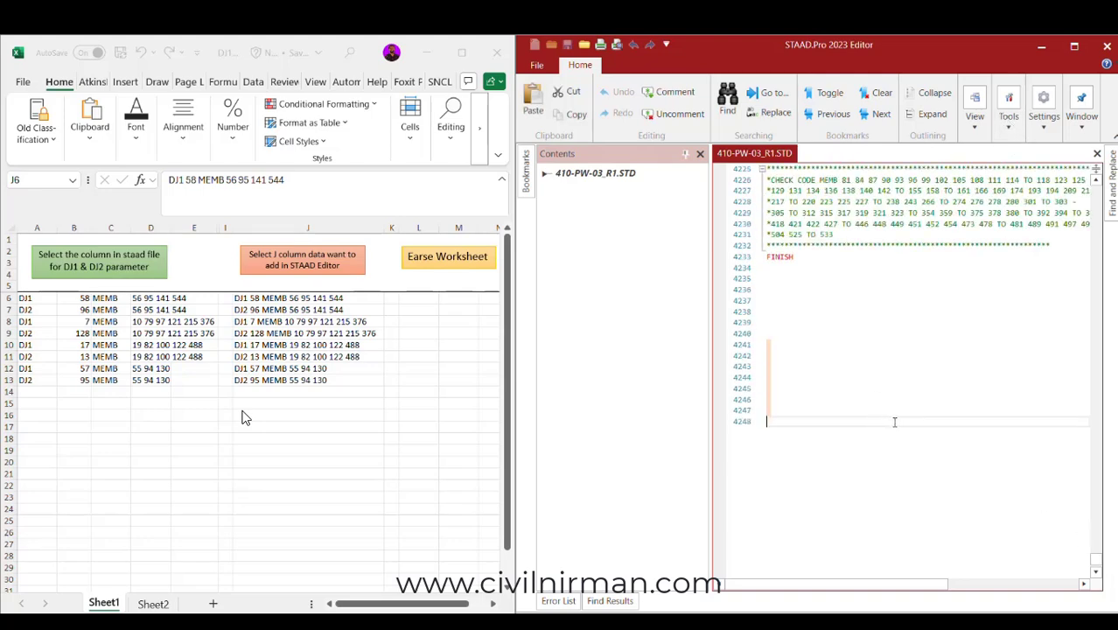
pyautogui.click(1108, 48)
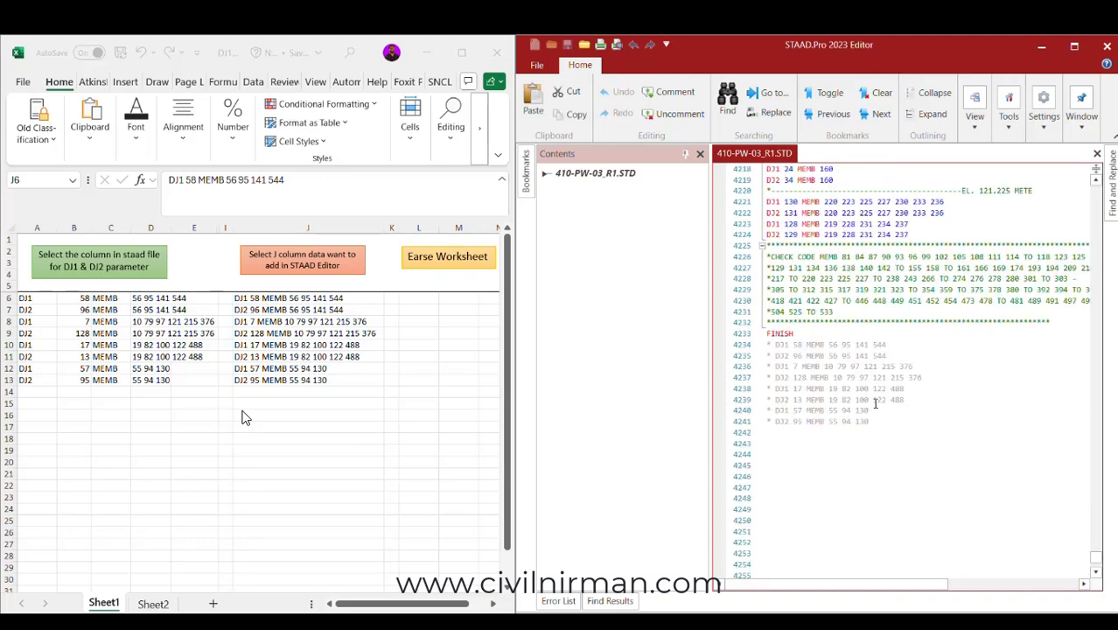
pyautogui.moveTo(872, 422); pyautogui.dragTo(763, 345)
pyautogui.hotkey('ctrl', 'c')
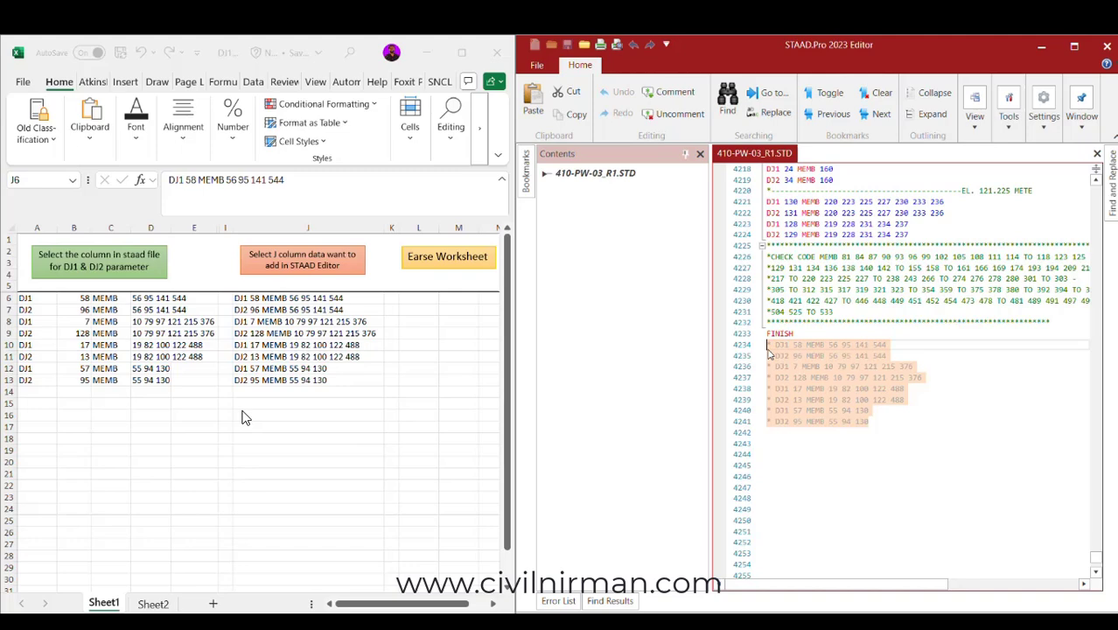
pyautogui.press('Delete')
pyautogui.click(913, 432)
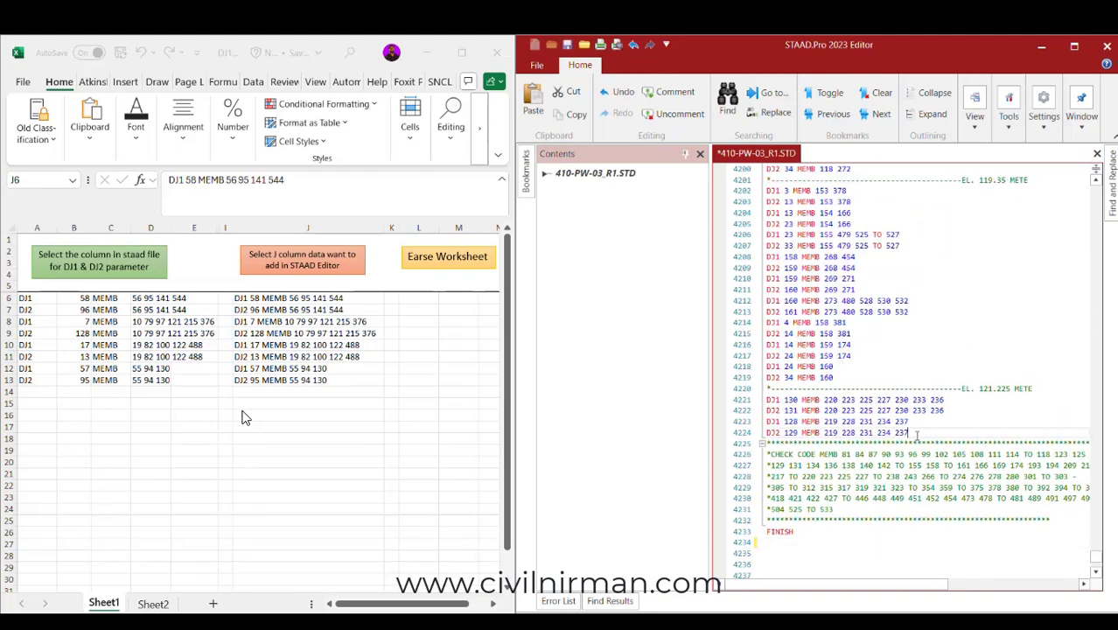
pyautogui.press('Return')
pyautogui.hotkey('ctrl', 'v')
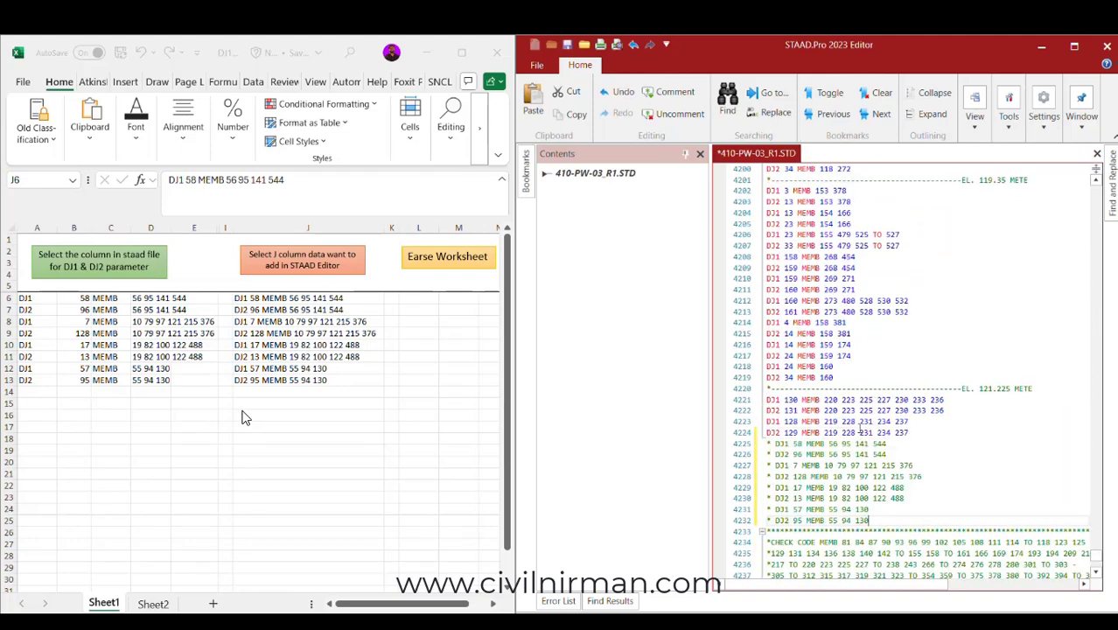
# Uncomment DJ lines 4225–4232 and save 410-PW-03_R1.STD when closing the editor.
pyautogui.moveTo(870, 520); pyautogui.dragTo(729, 427)
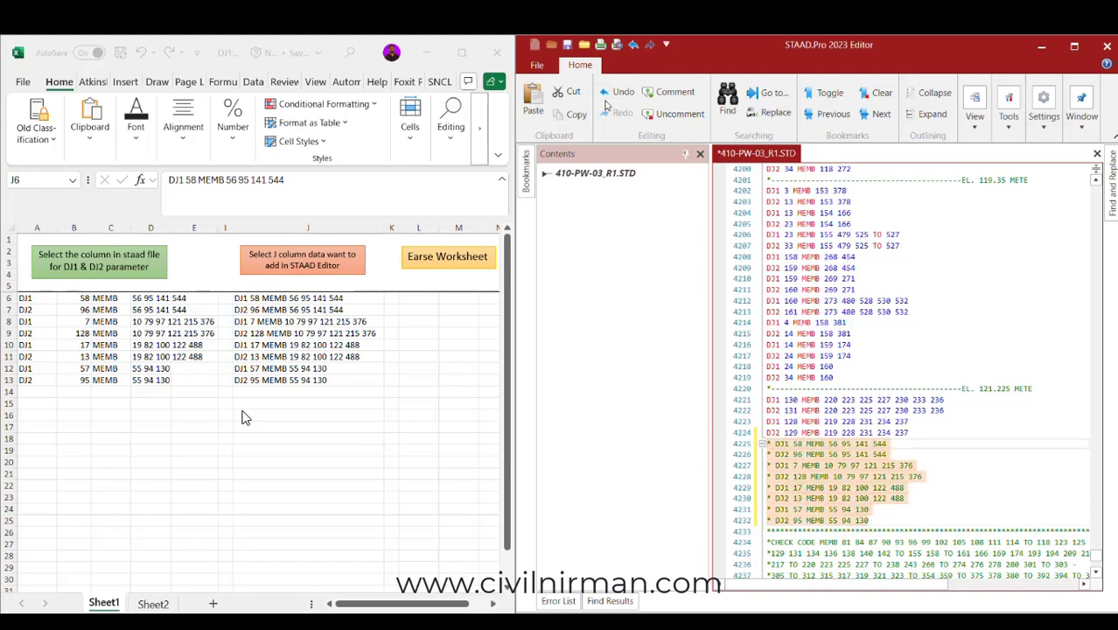
pyautogui.click(679, 115)
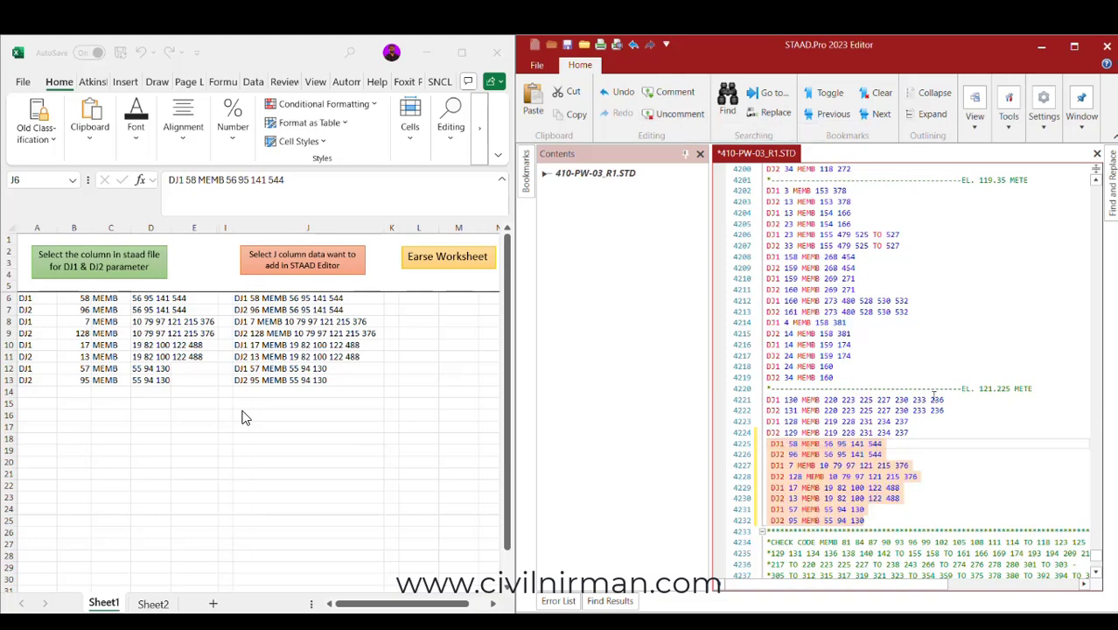
pyautogui.click(934, 498)
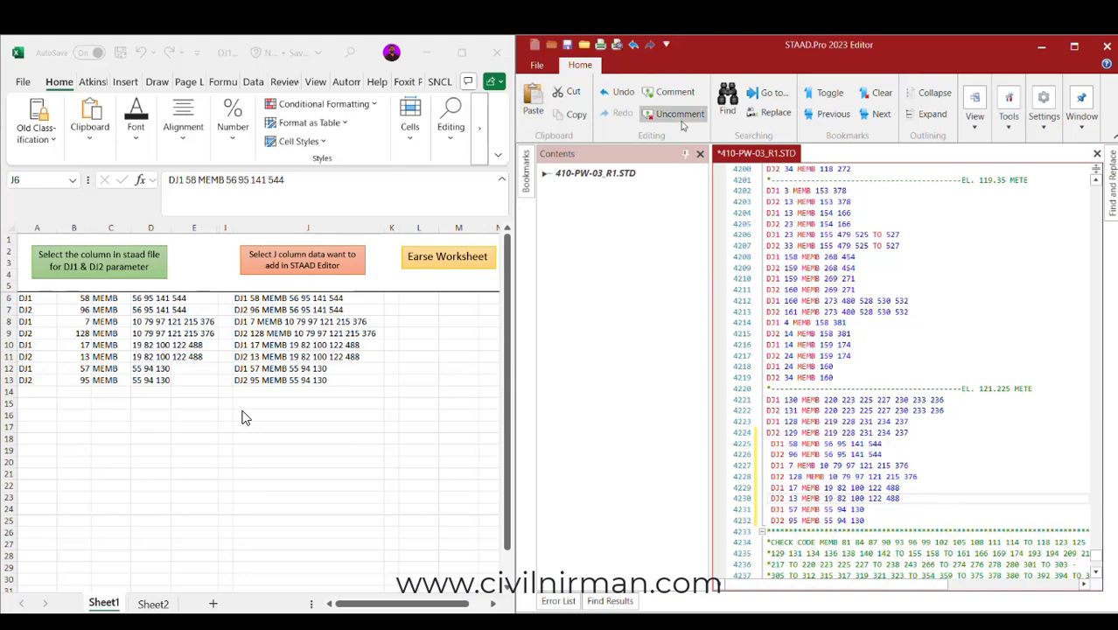
pyautogui.click(1107, 46)
pyautogui.click(781, 364)
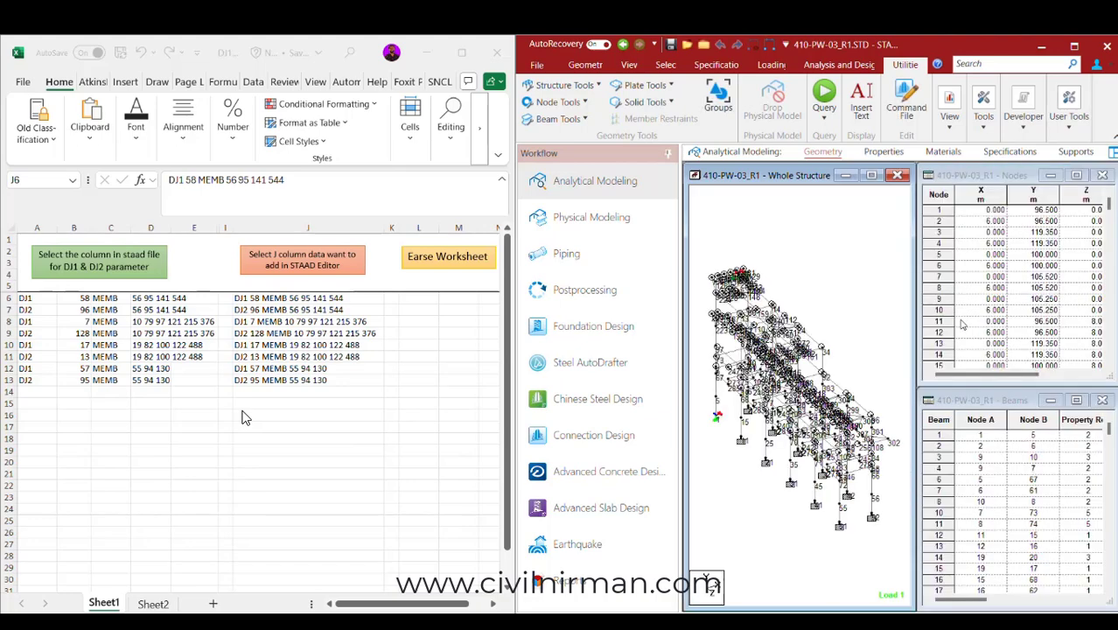
# Switch to the Loading then Design page for steel design commands.
pyautogui.click(1099, 152)
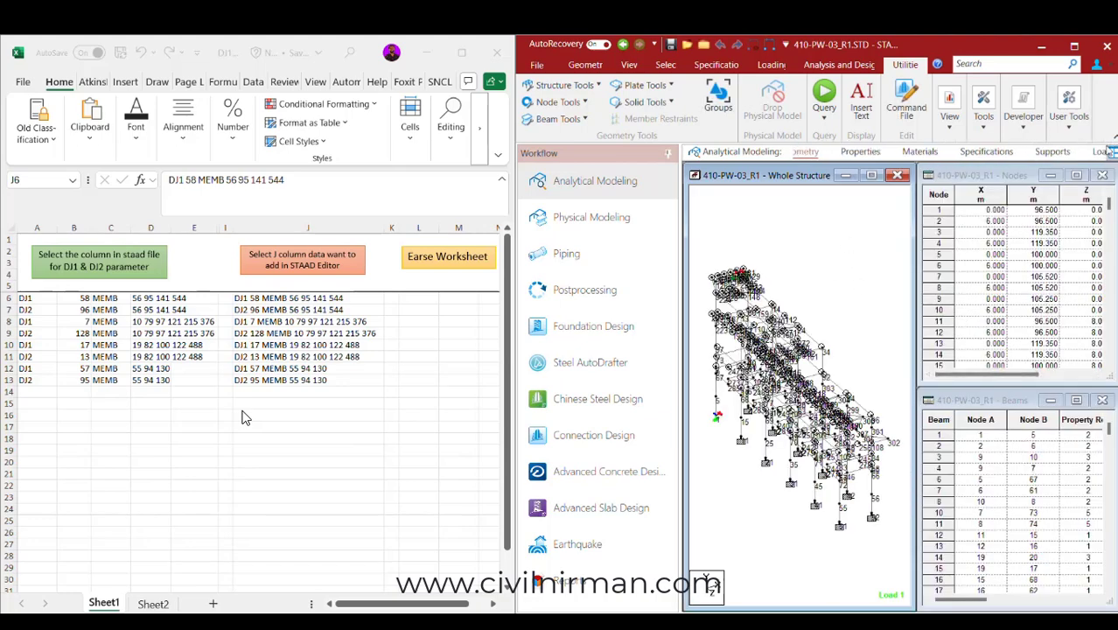
pyautogui.click(1080, 152)
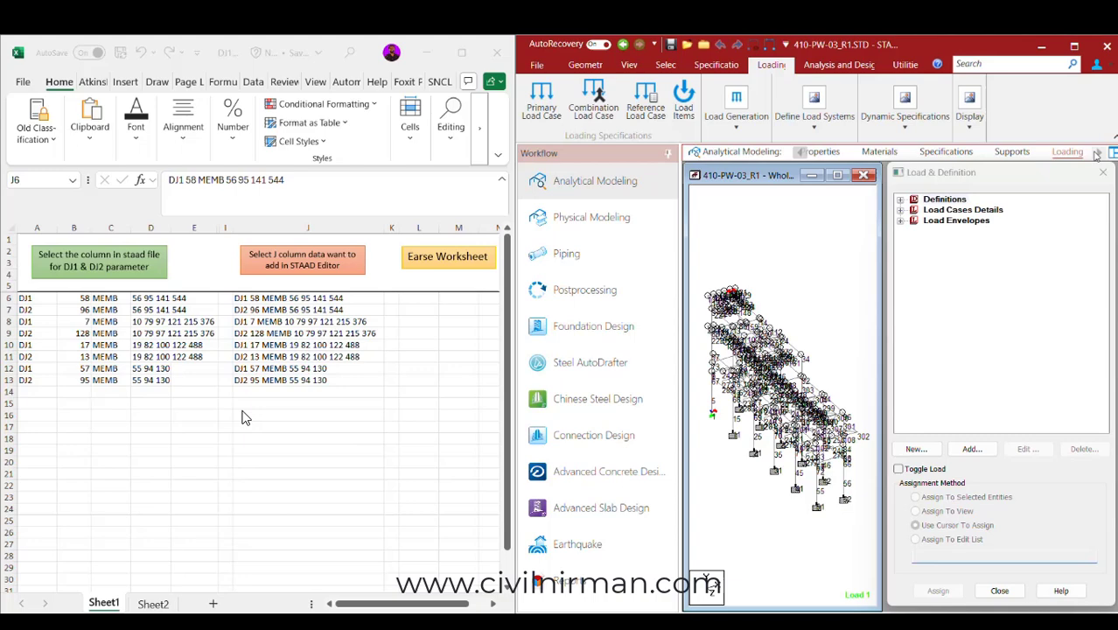
pyautogui.click(1080, 152)
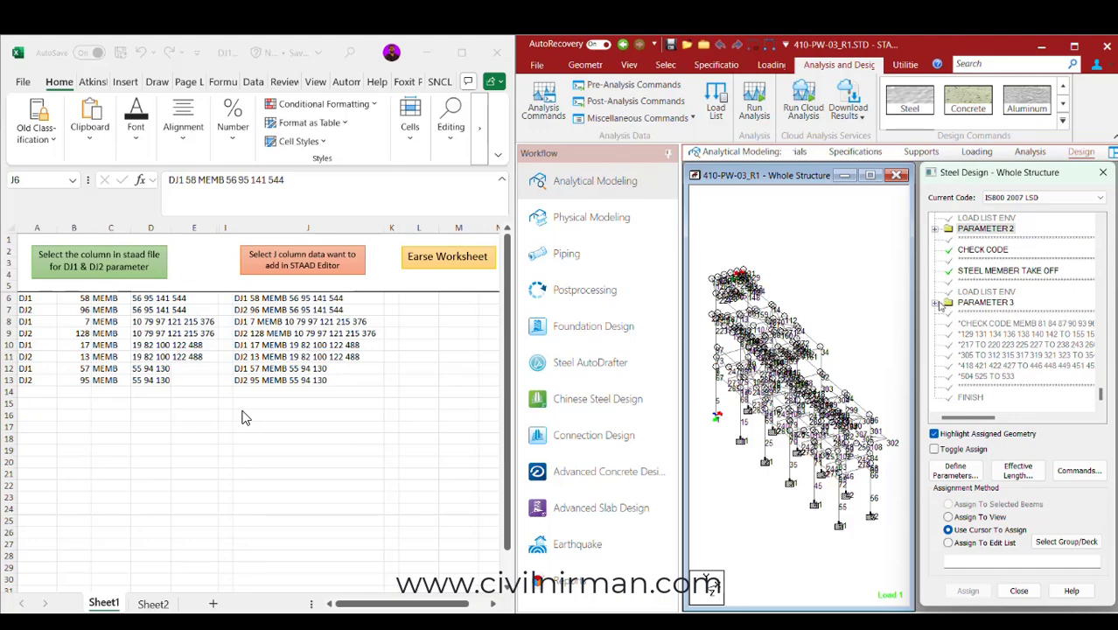
# Expand PARAMETER 3 and highlight the members of the DJ2 95, DJ2 13 and DJ1 7 entries.
pyautogui.click(936, 303)
pyautogui.scroll(-5, 1041, 358)
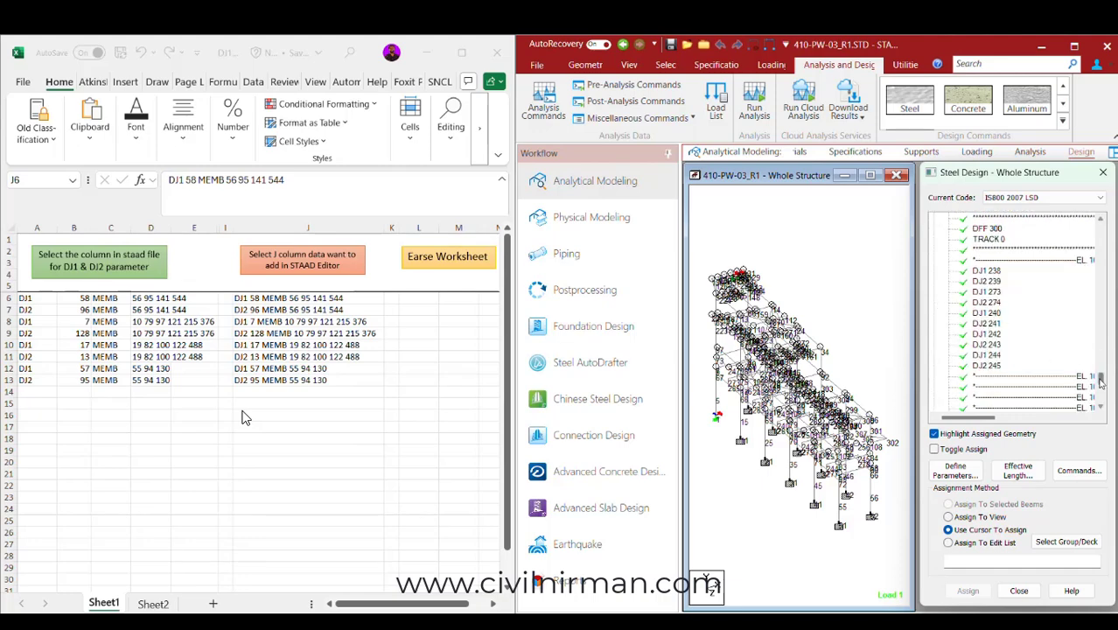
pyautogui.scroll(-5, 1101, 382)
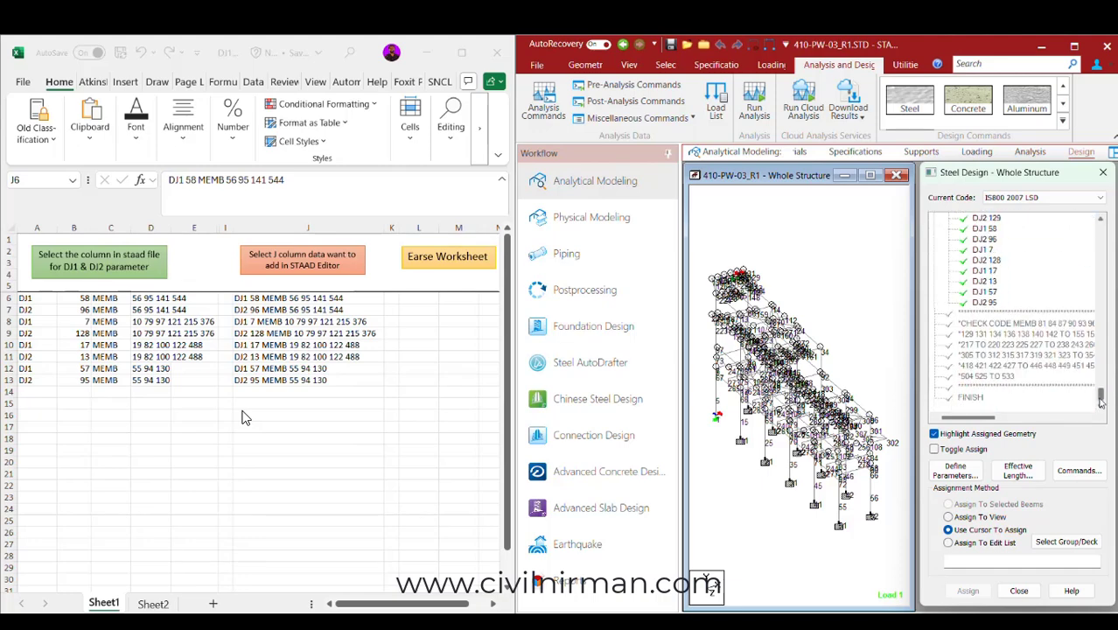
pyautogui.click(992, 304)
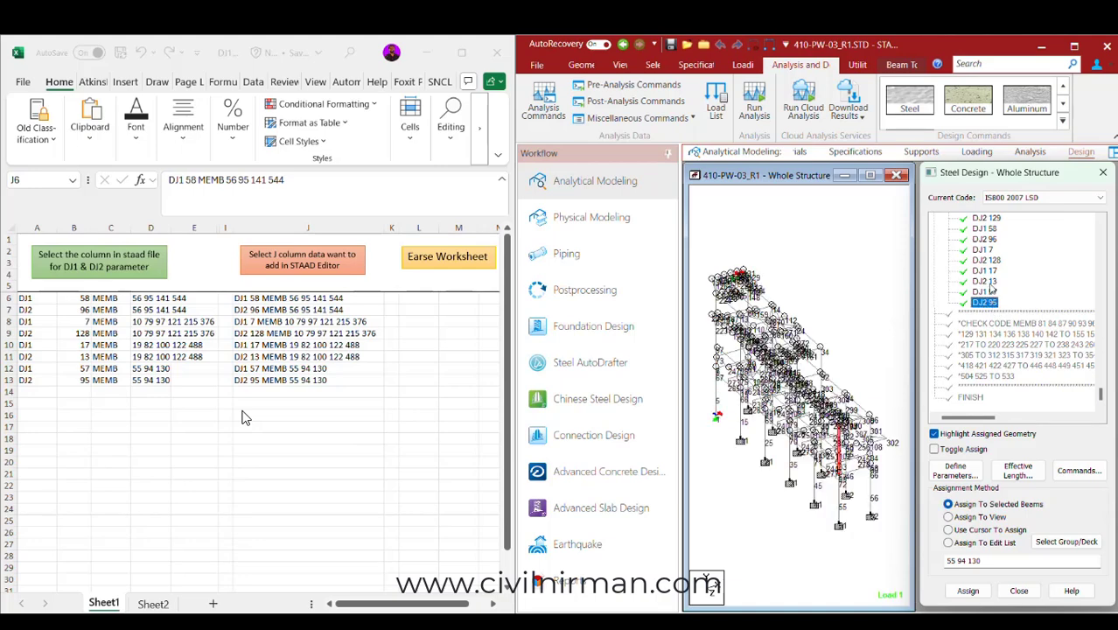
pyautogui.click(988, 282)
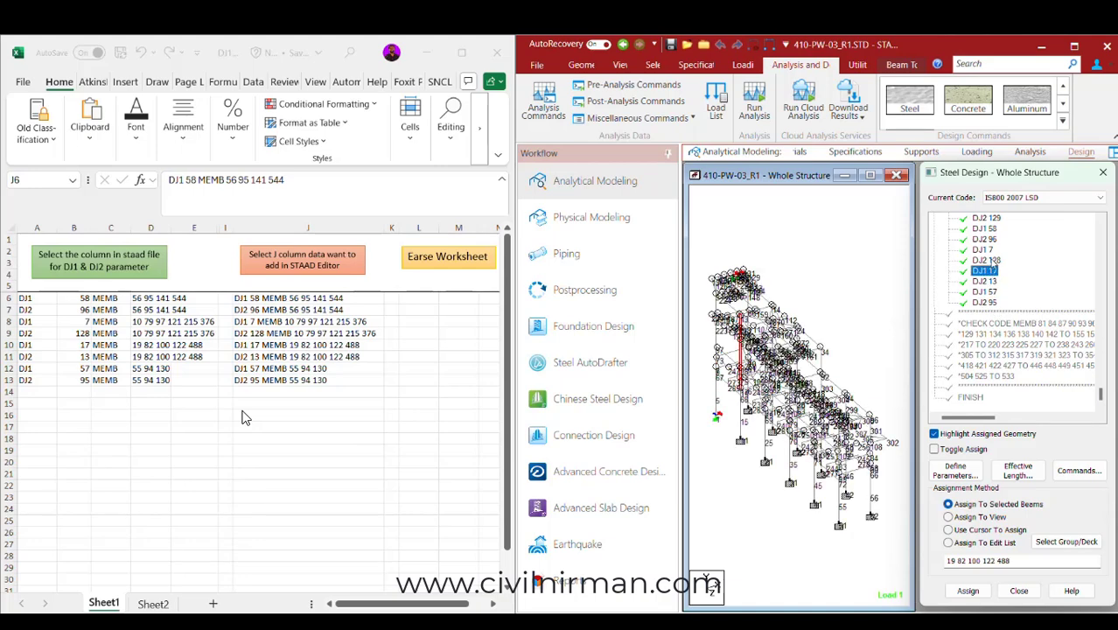
pyautogui.click(984, 250)
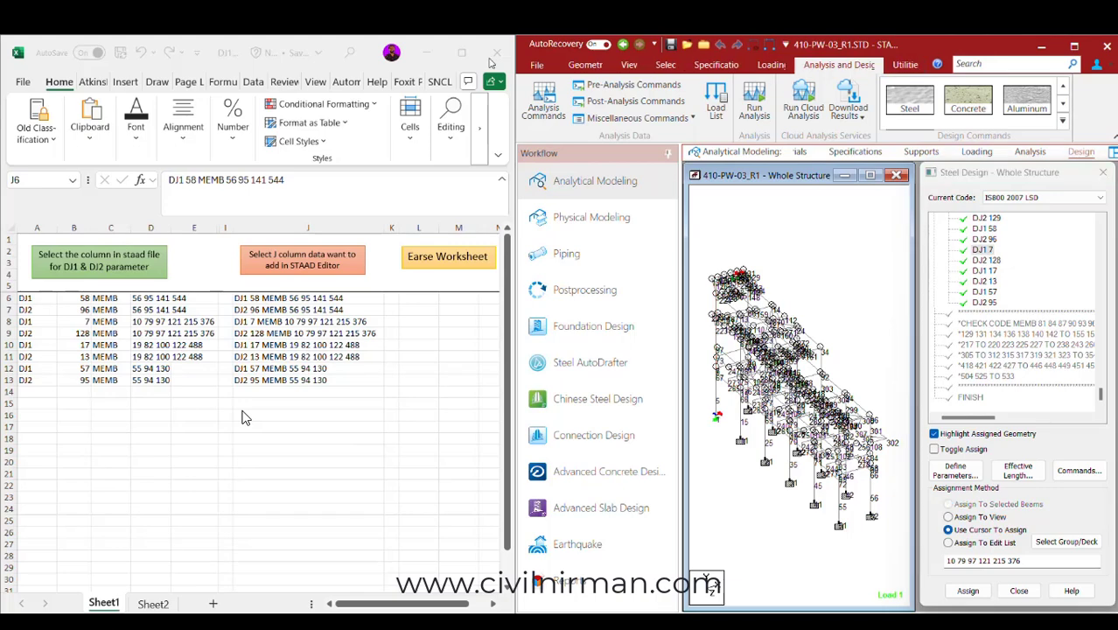